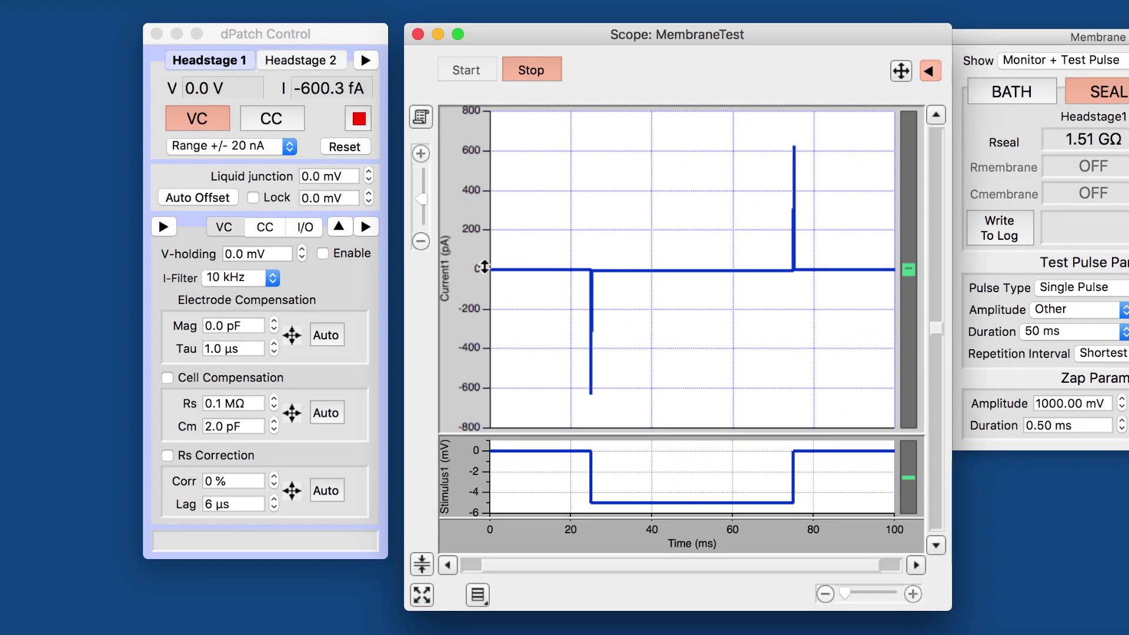
Magnify the current trace around zero and auto-compensate the electrode capacitance.
drag(483, 279, 415, 325)
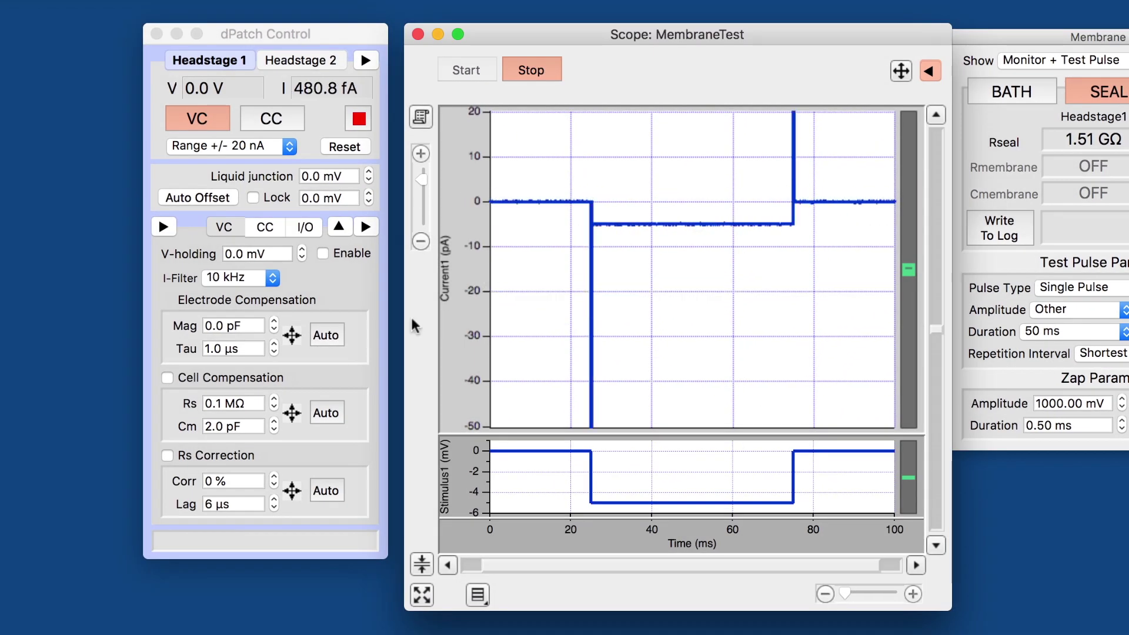
click(338, 338)
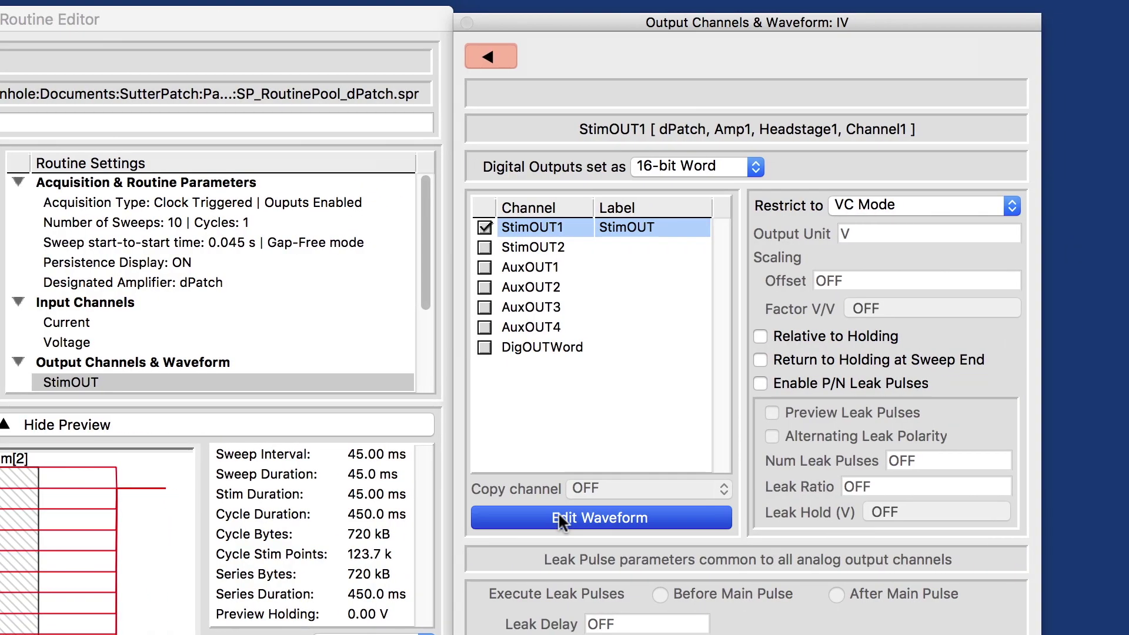
click(561, 519)
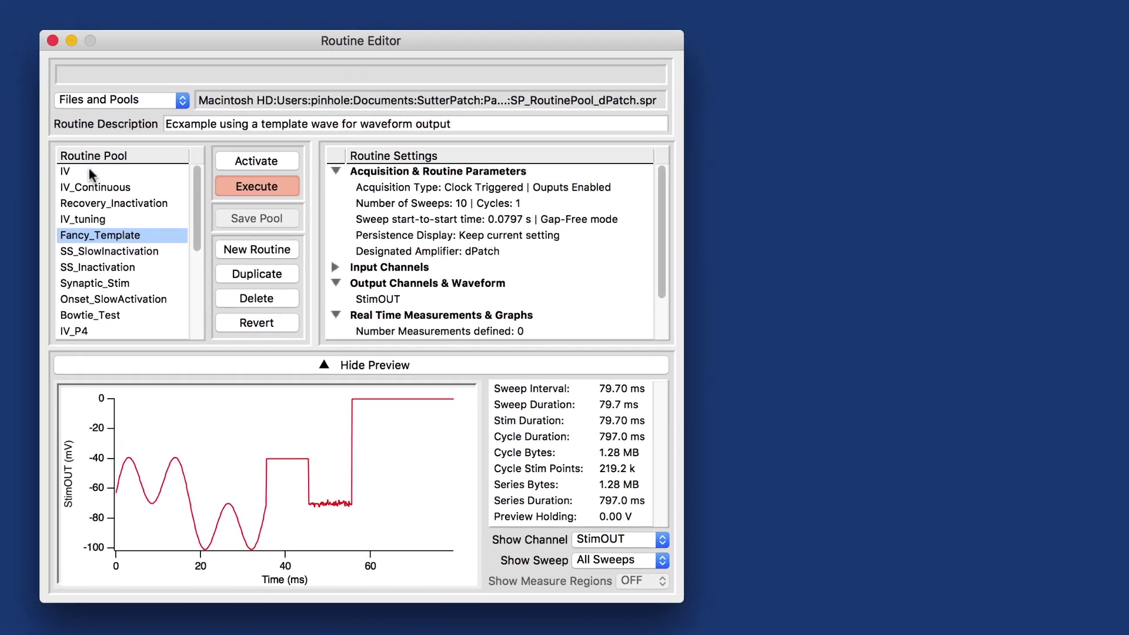
Execute the IV routine from the Routine Editor to acquire its sweeps and I-V plot.
click(93, 172)
click(256, 185)
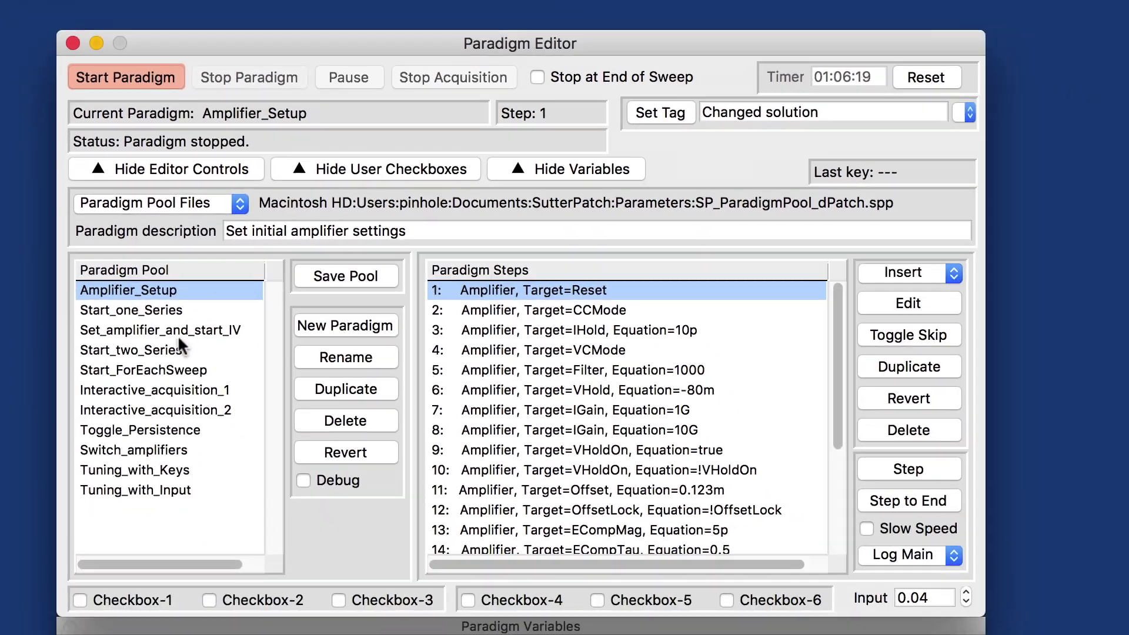
Start the Toggle_Persistence paradigm from the Paradigm Editor.
click(133, 429)
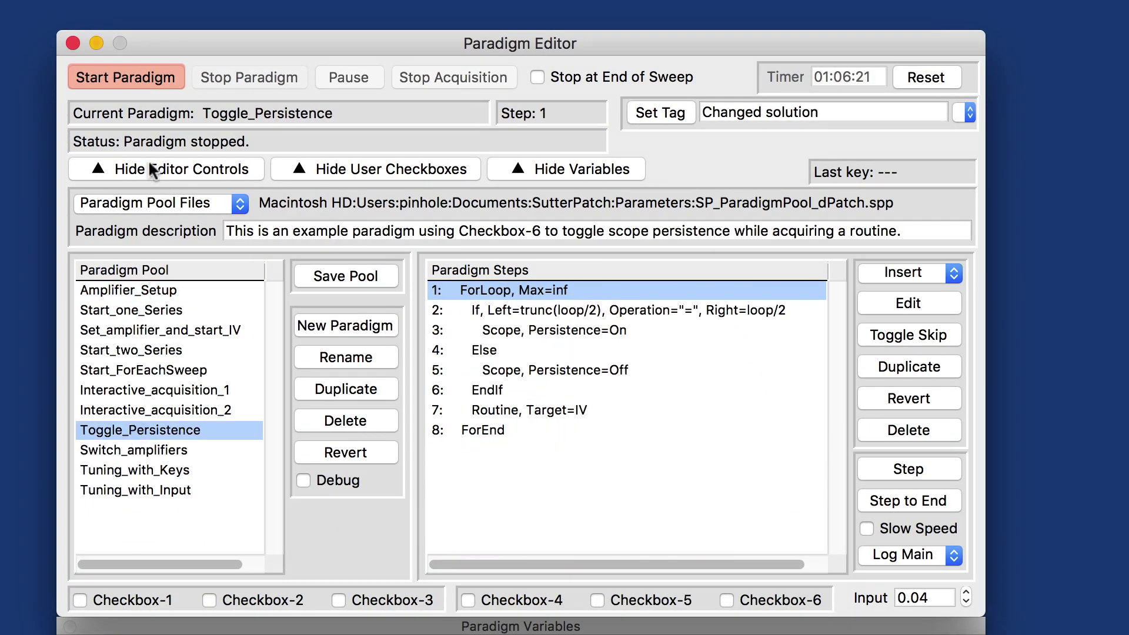
click(135, 74)
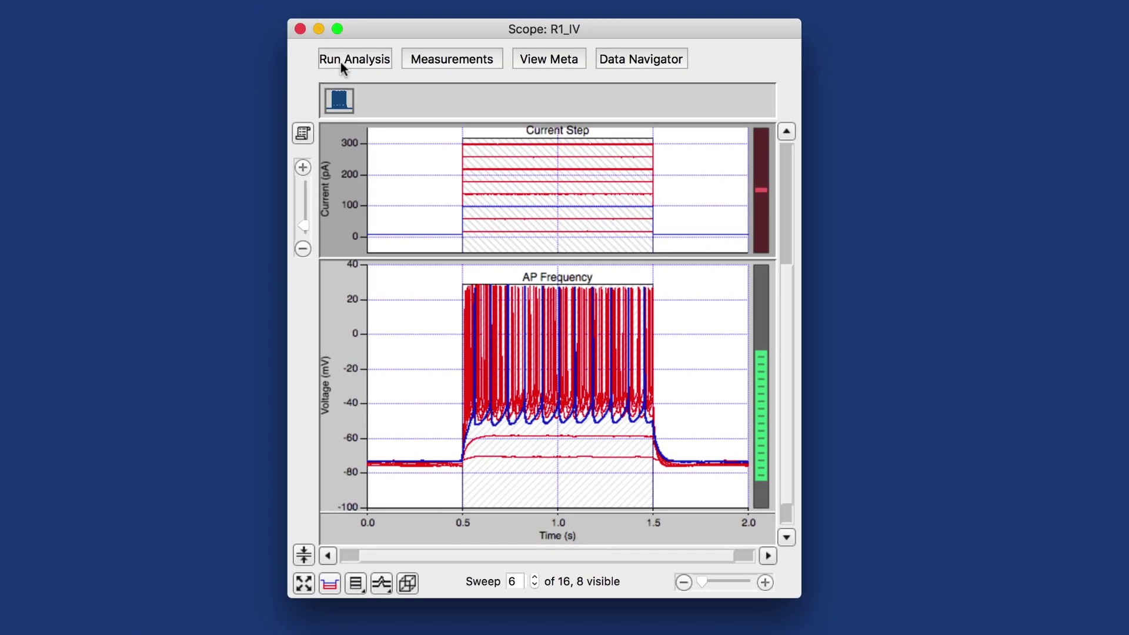
click(261, 63)
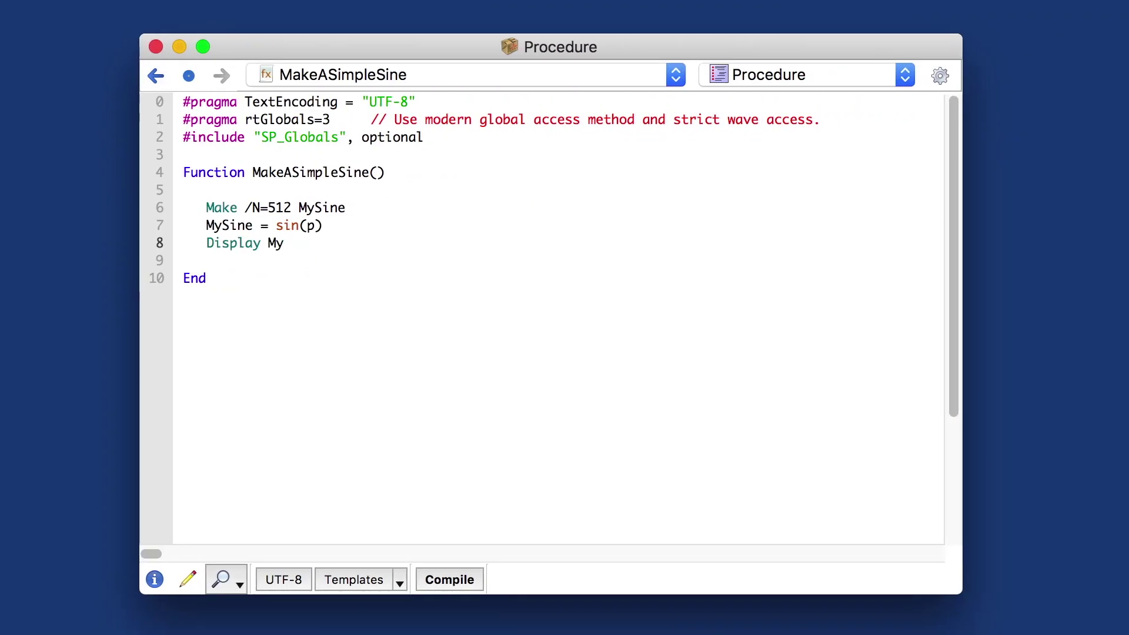
Run the MakeASimpleSine procedure to draw the 512-point MySine graph.
right_click(367, 173)
click(556, 536)
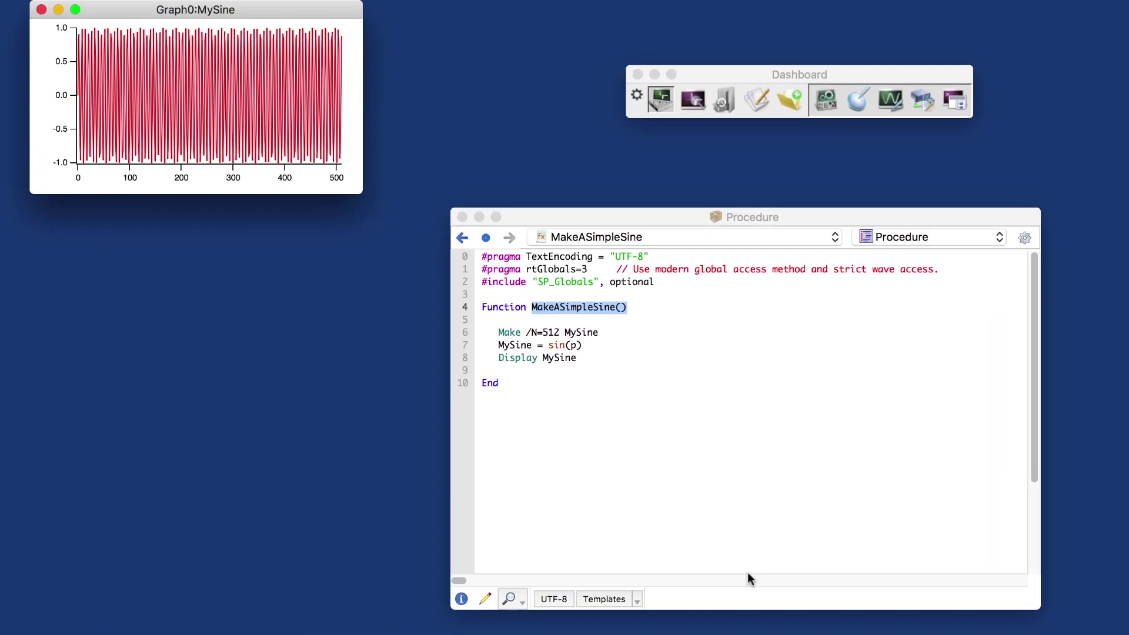